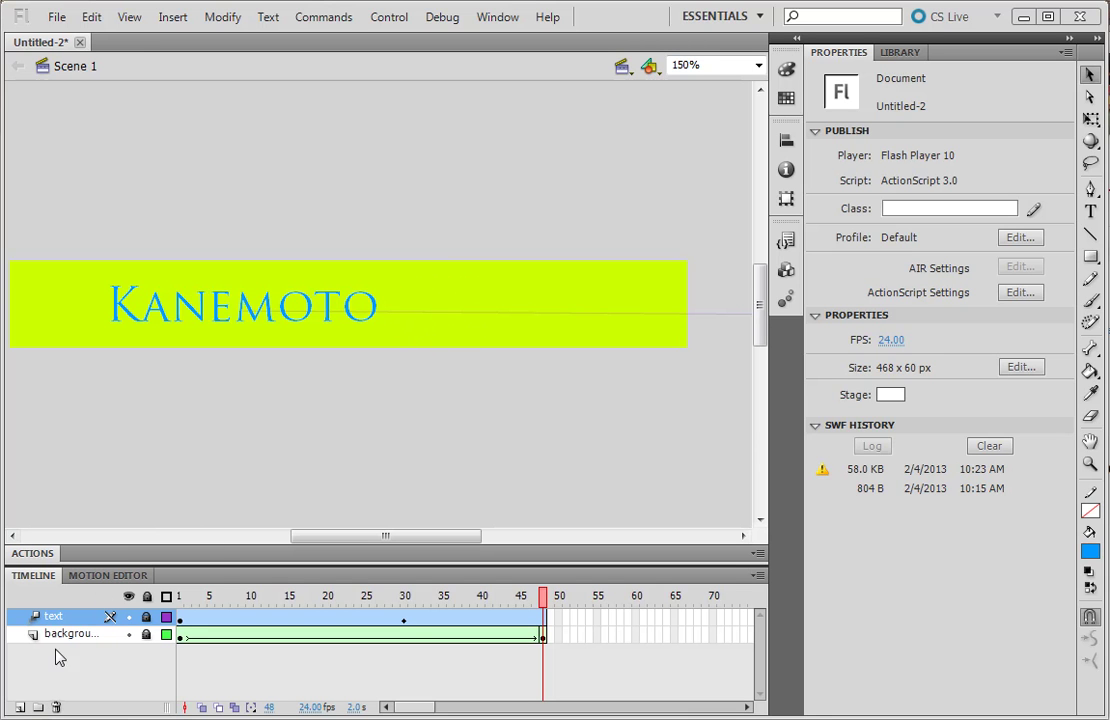
# Add a new layer above the text layer and name it star
pyautogui.click(20, 707)
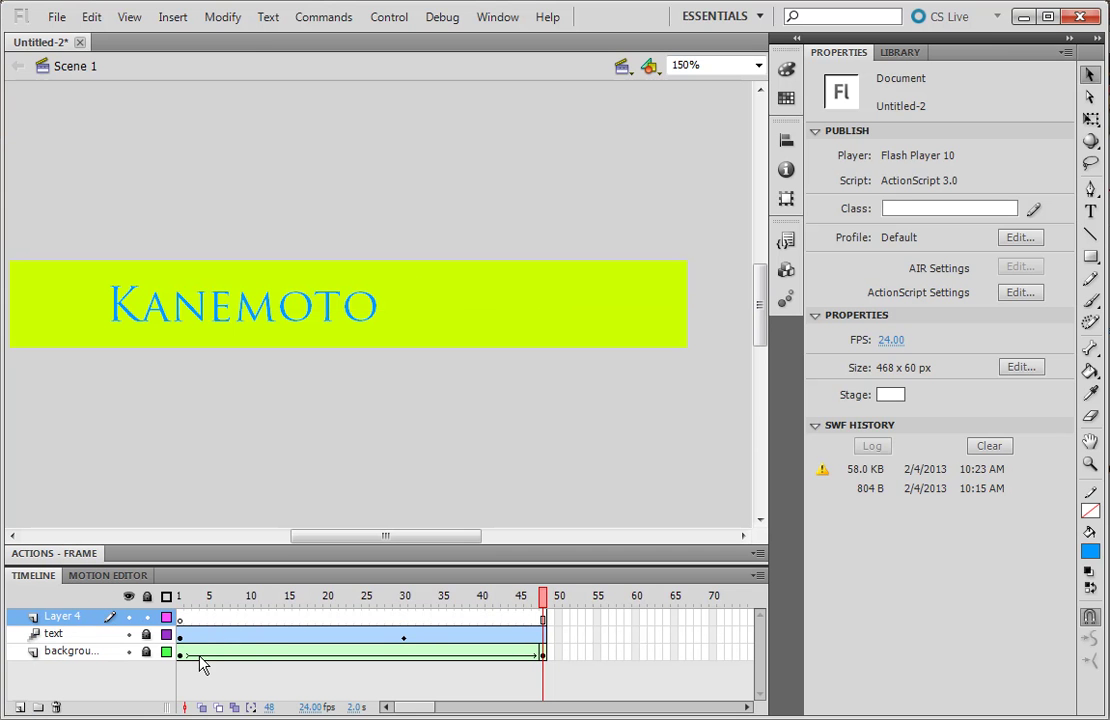
pyautogui.doubleClick(63, 617)
pyautogui.write('star')
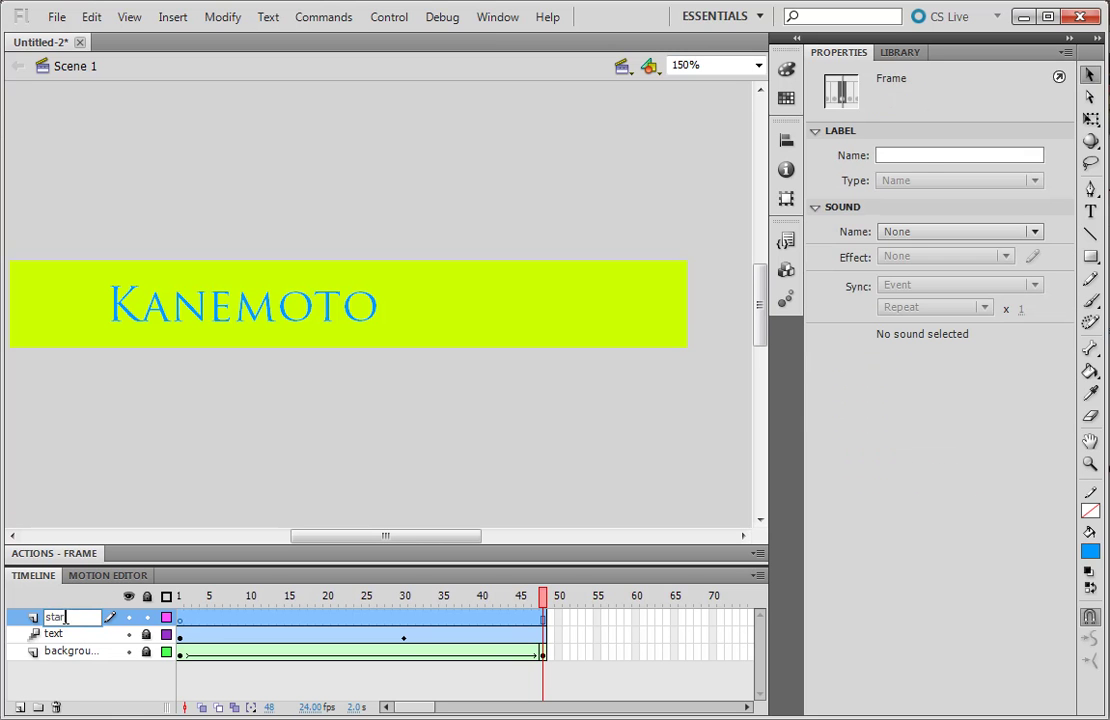
pyautogui.press('Return')
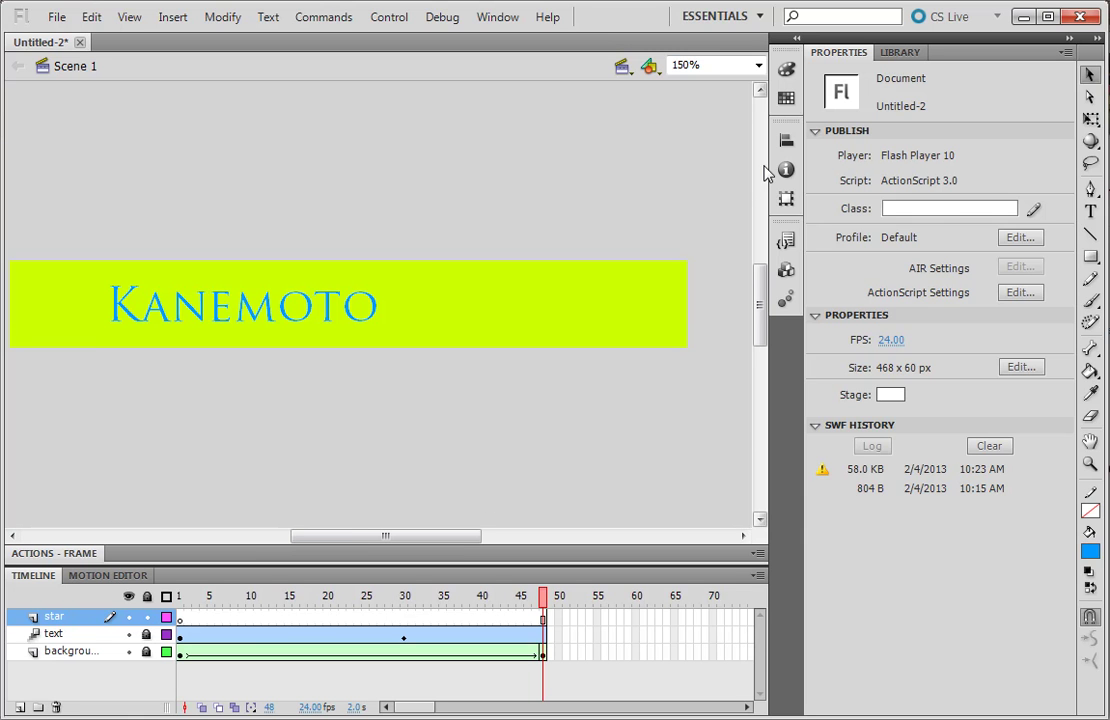
# Draw a seven-pointed star about 51 by 53 px above the banner, using the PolyStar tool with its style set to star
pyautogui.click(1097, 266)
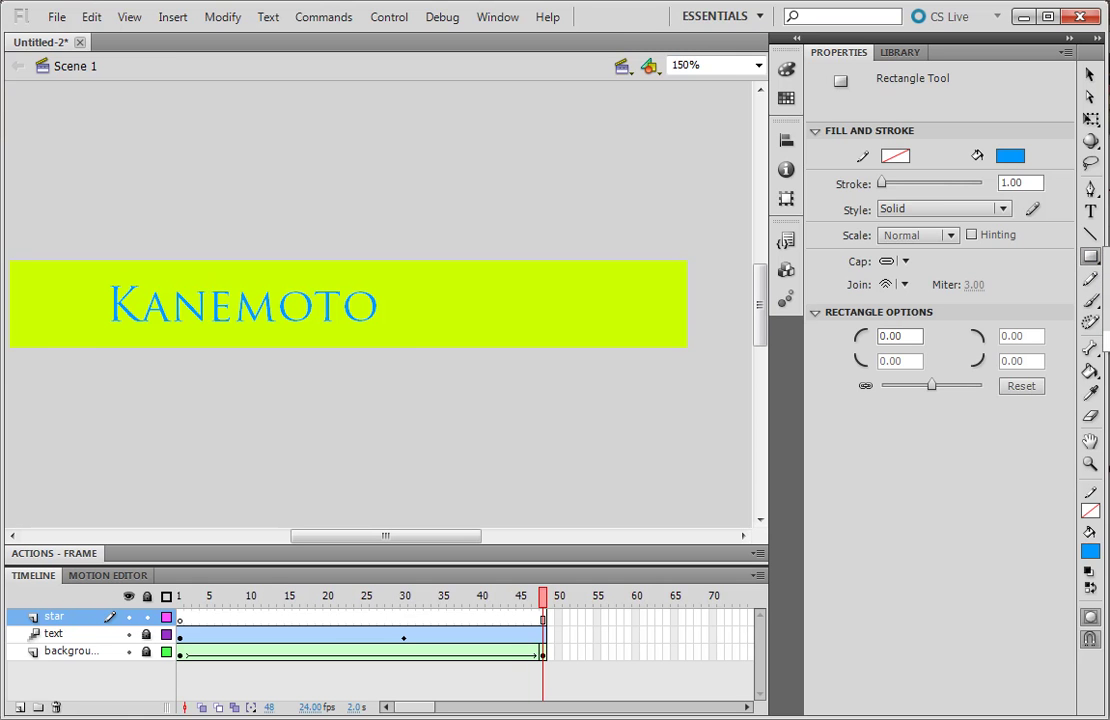
pyautogui.click(1107, 342)
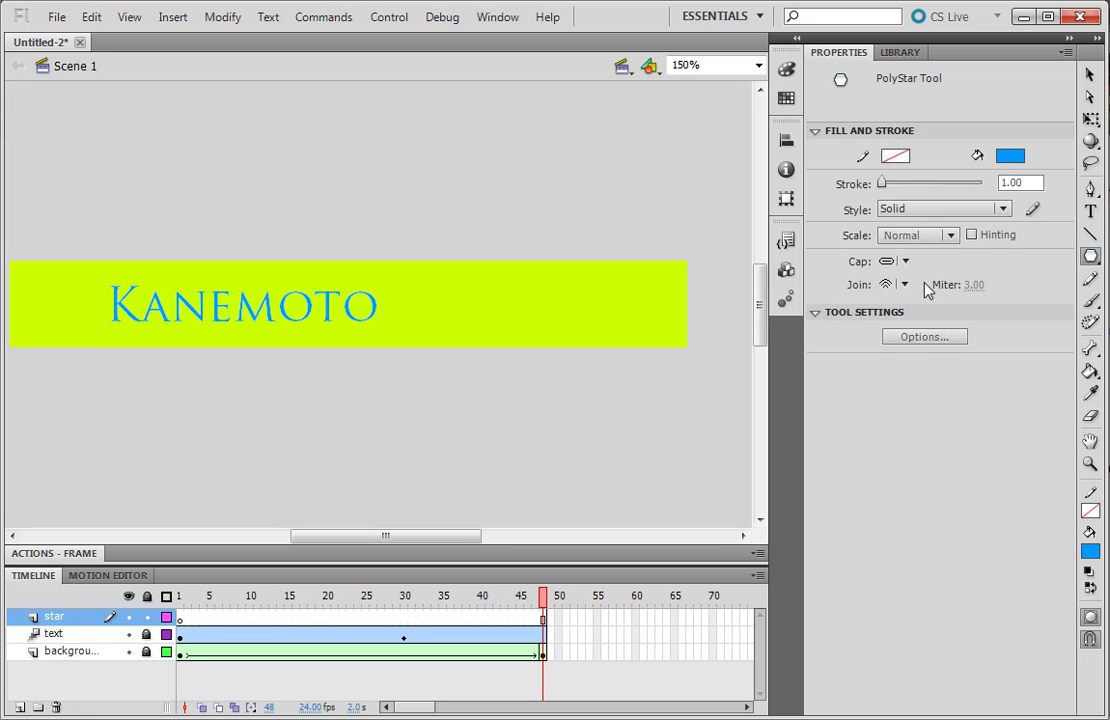
pyautogui.click(925, 337)
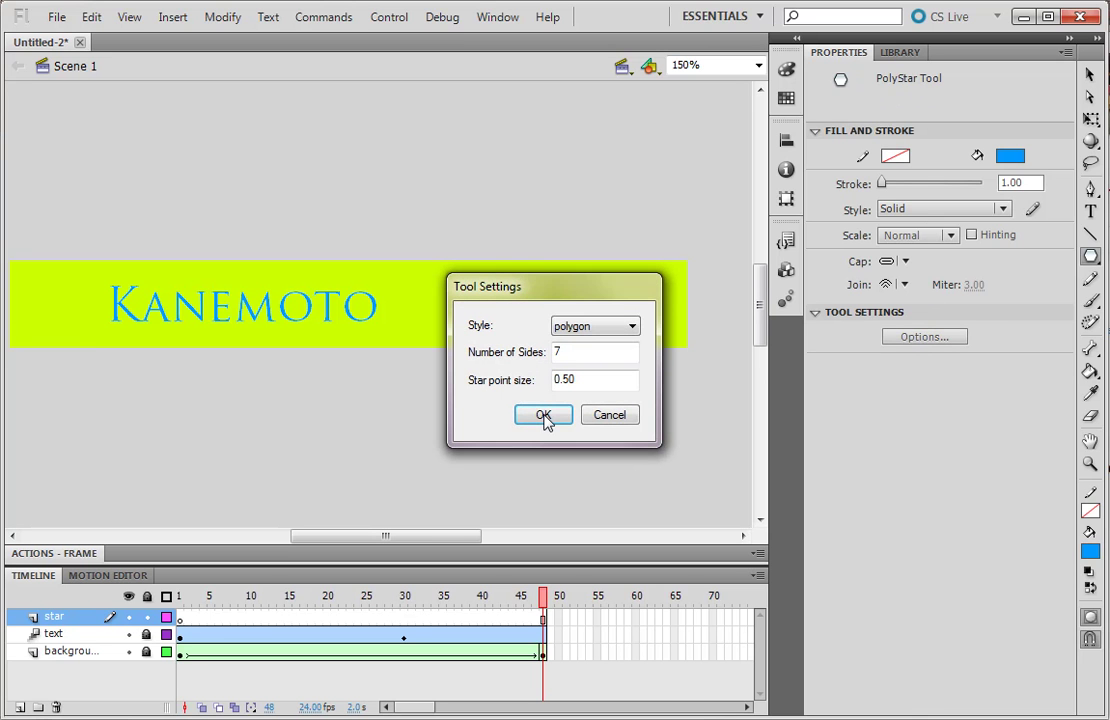
pyautogui.click(632, 326)
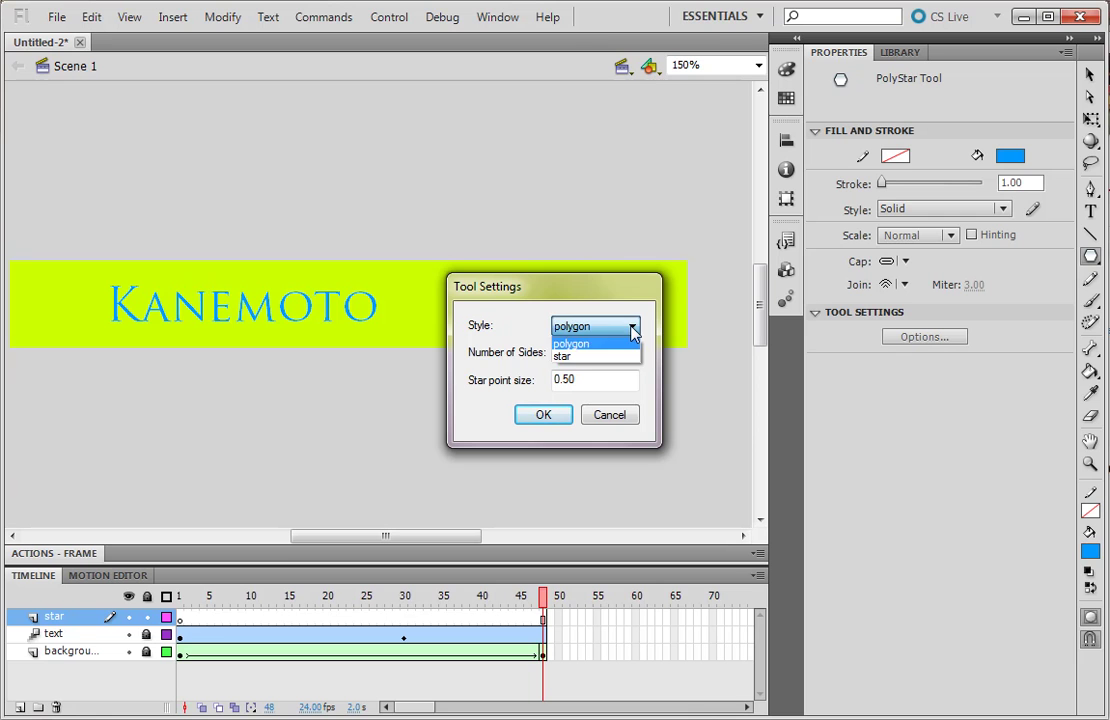
pyautogui.click(626, 358)
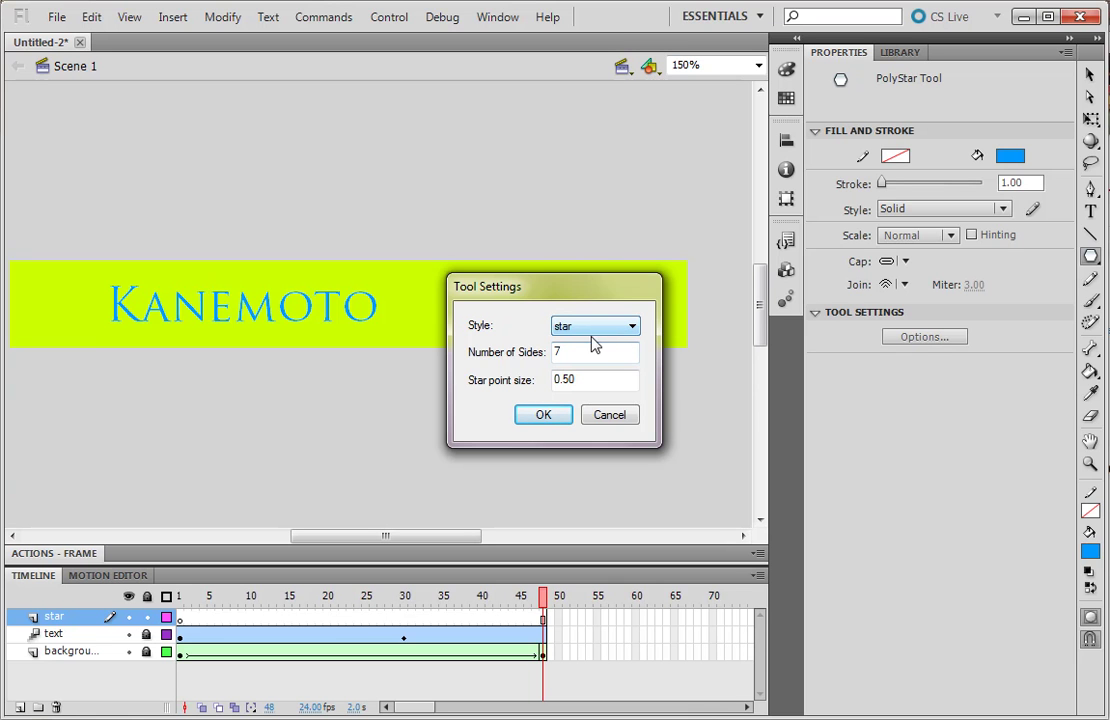
pyautogui.click(543, 415)
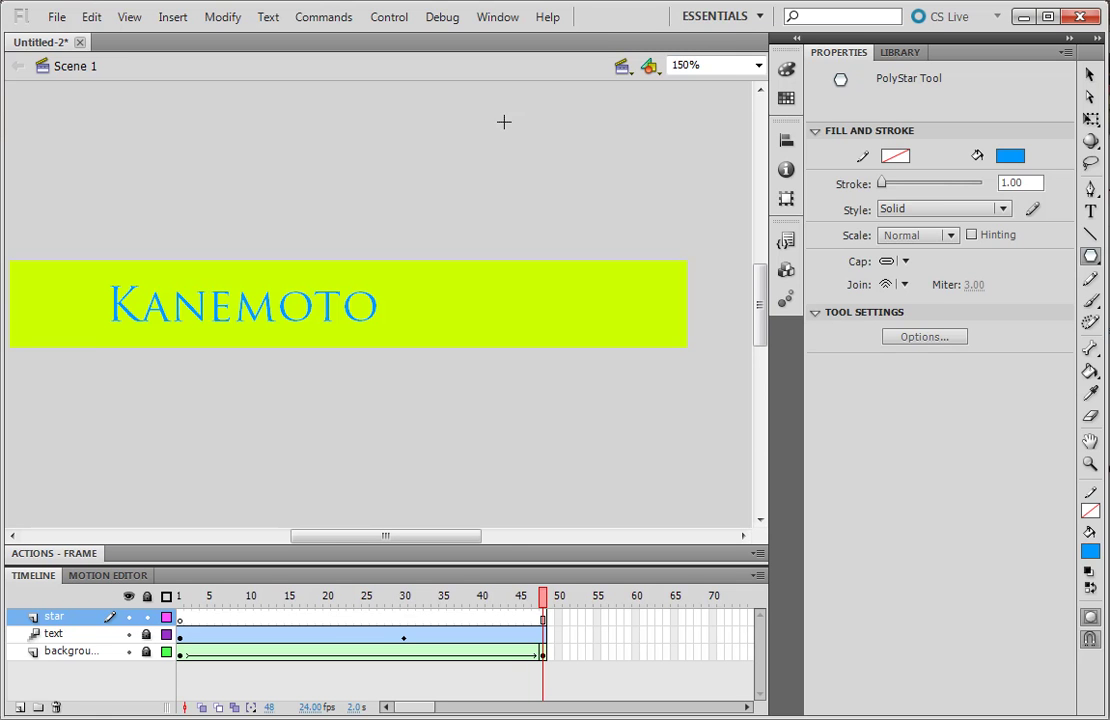
pyautogui.moveTo(504, 121); pyautogui.dragTo(536, 143)
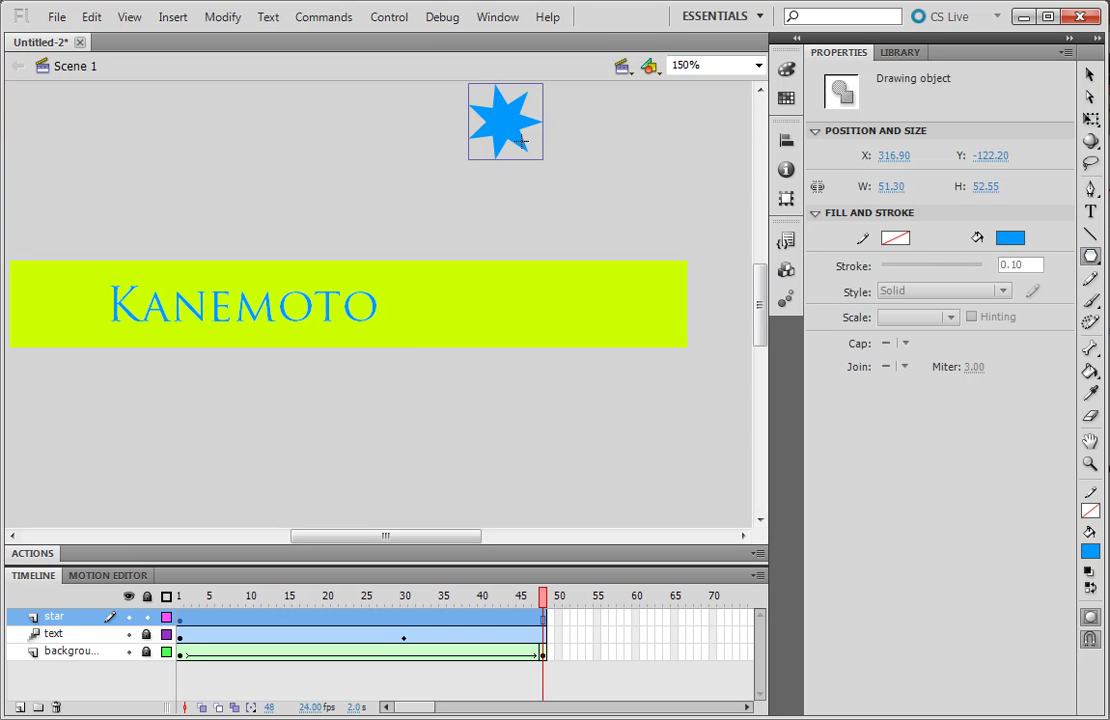
# Move the star onto the banner beside the text and back out above the banner
pyautogui.click(1090, 74)
pyautogui.moveTo(528, 144); pyautogui.dragTo(460, 318)
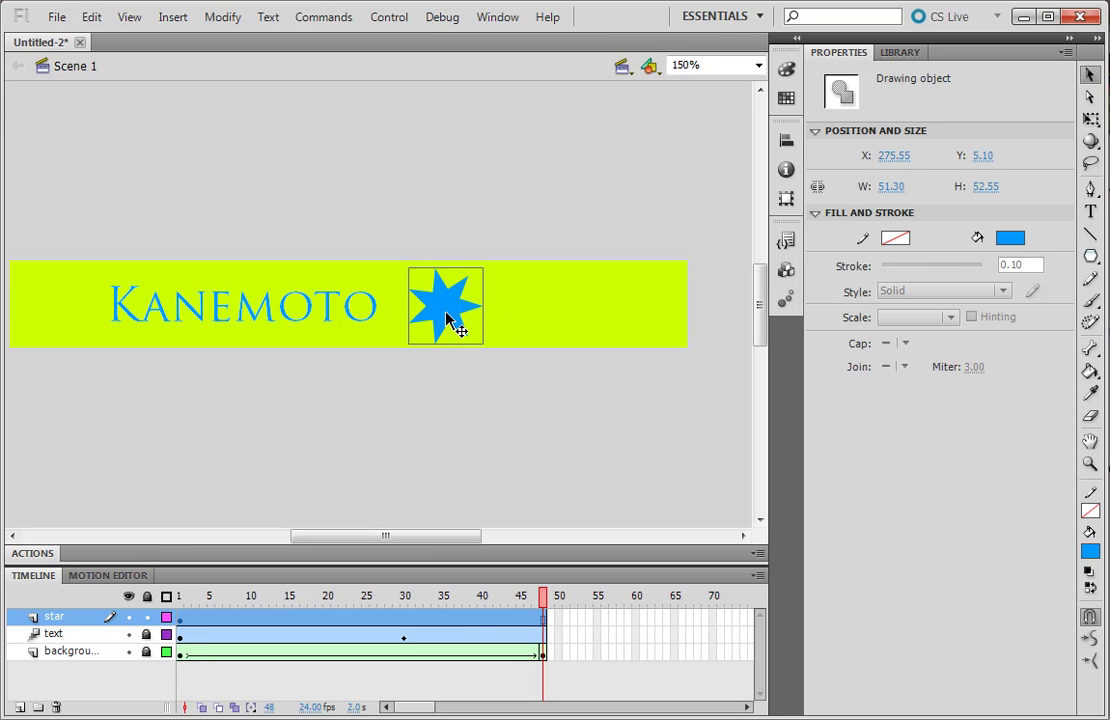
pyautogui.moveTo(449, 318); pyautogui.dragTo(450, 200)
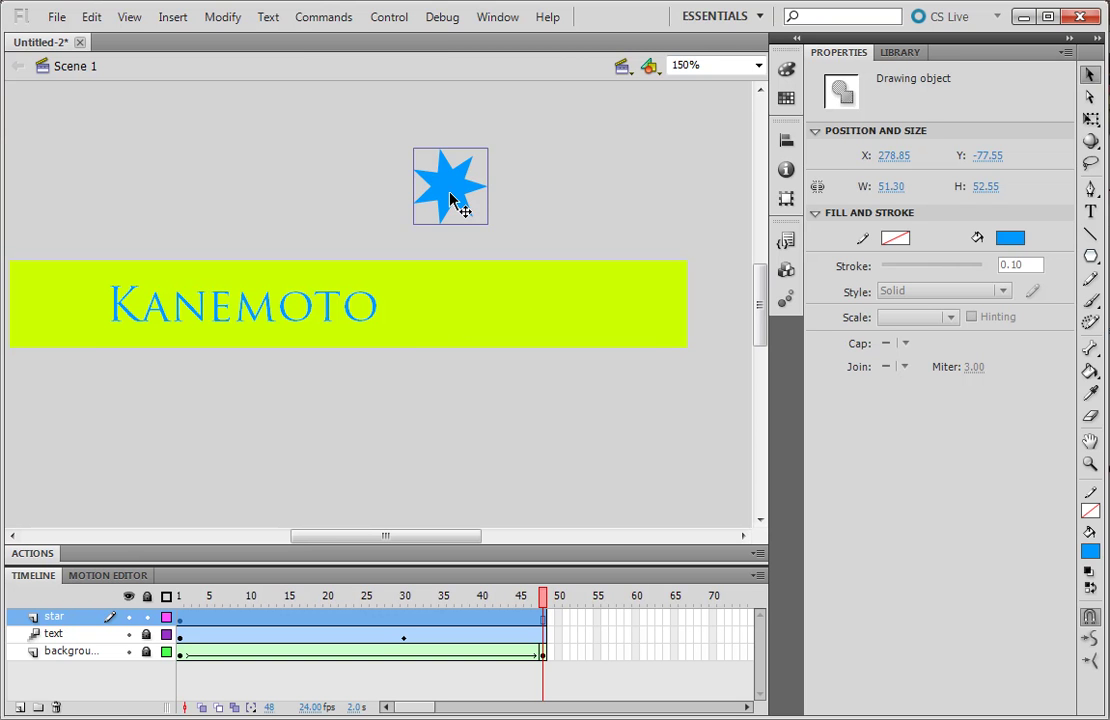
# Convert the star to a Movie Clip symbol named star and show it in the library
pyautogui.press('F8')
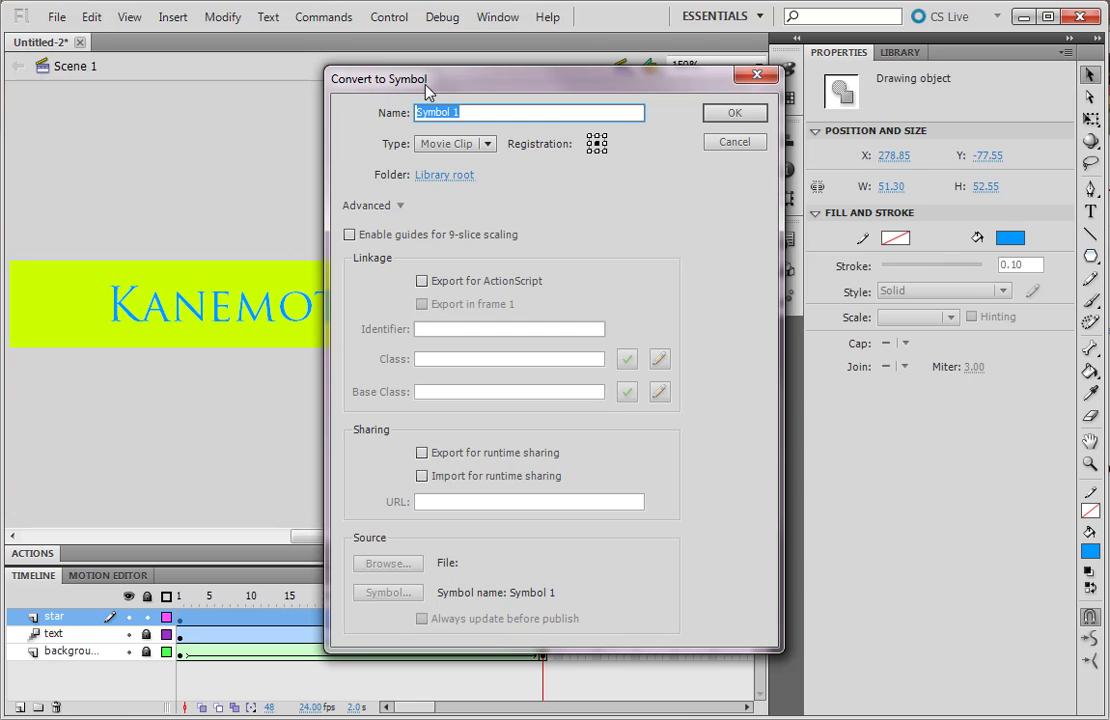
pyautogui.write('star')
pyautogui.click(734, 114)
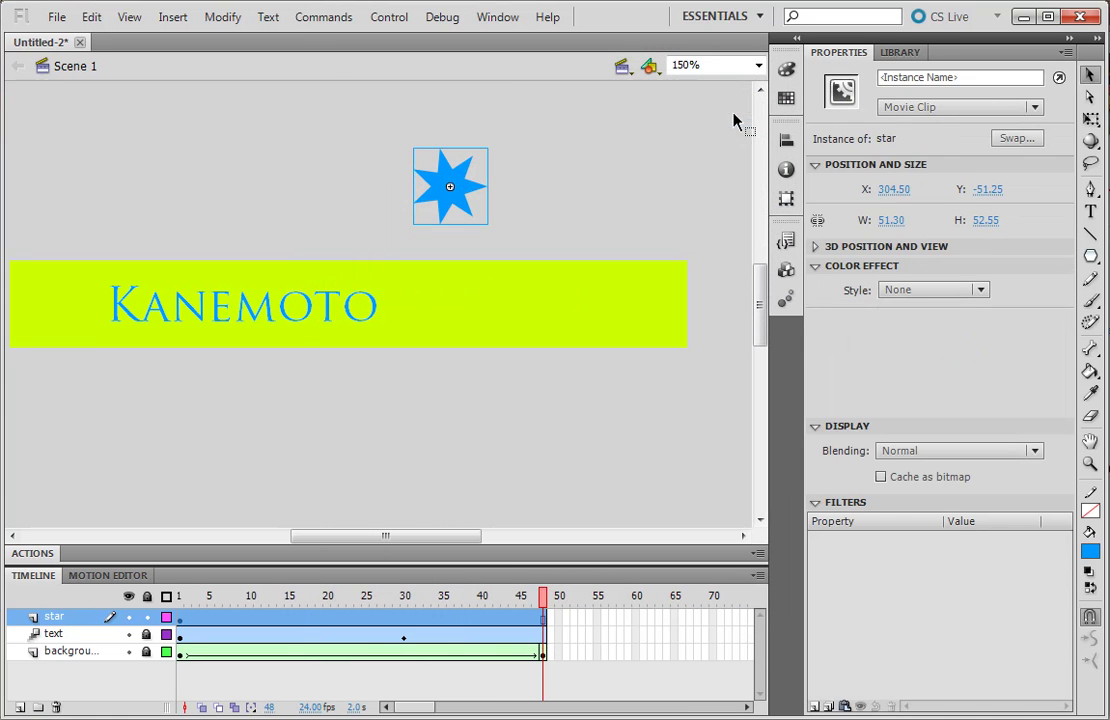
pyautogui.click(900, 52)
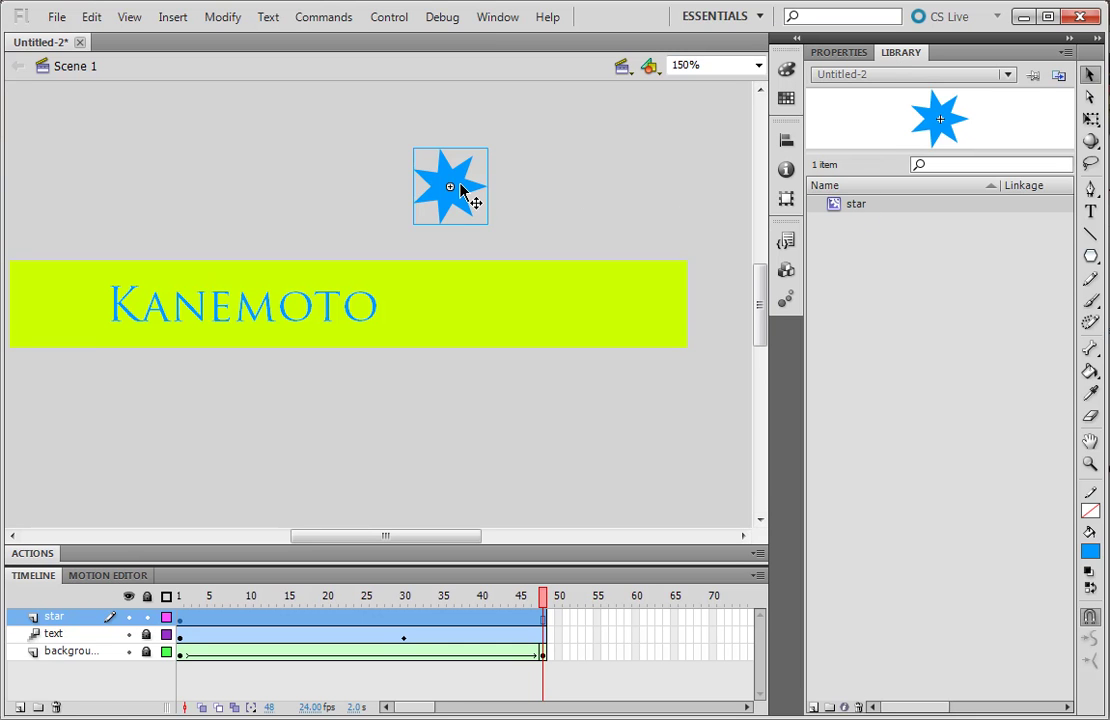
# Move the star just beyond the banner's right edge and scrub the timeline from frame 1 to frame 48
pyautogui.moveTo(460, 187); pyautogui.dragTo(751, 310)
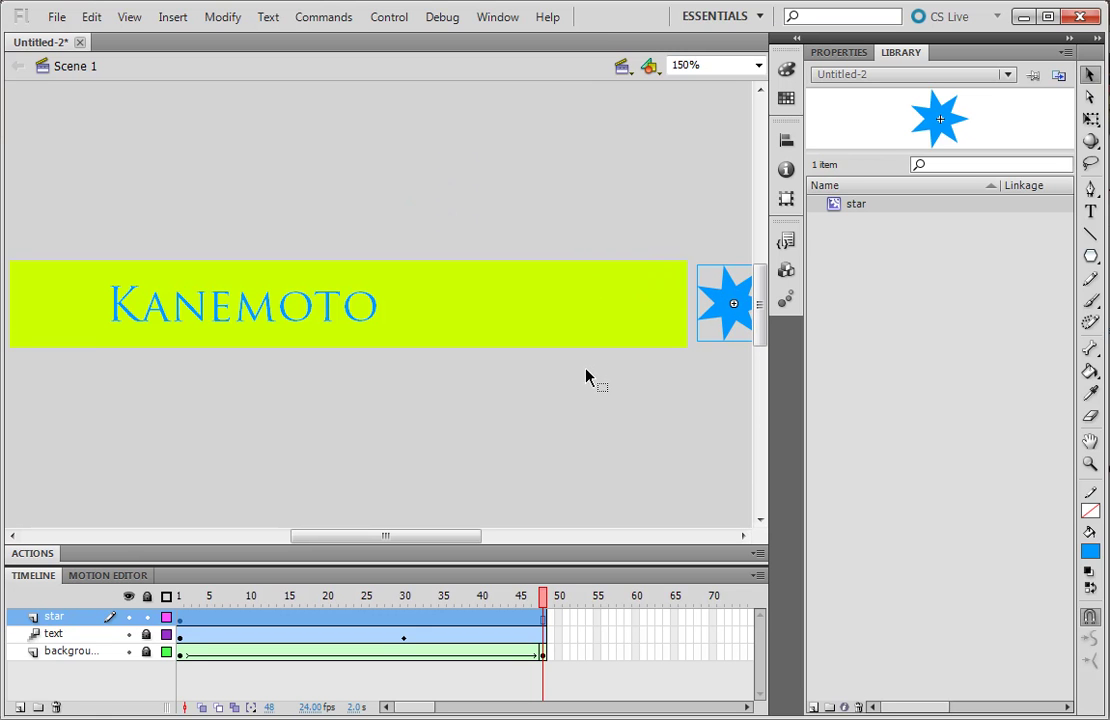
pyautogui.click(182, 622)
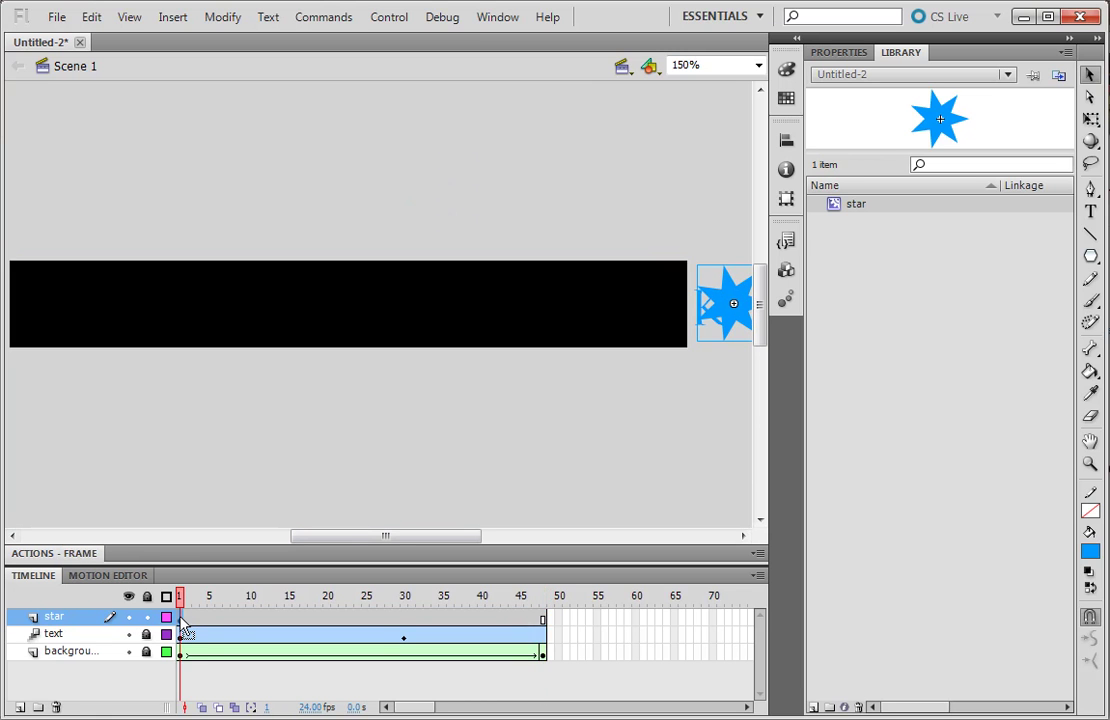
pyautogui.moveTo(182, 600); pyautogui.dragTo(480, 620)
pyautogui.press('Return')
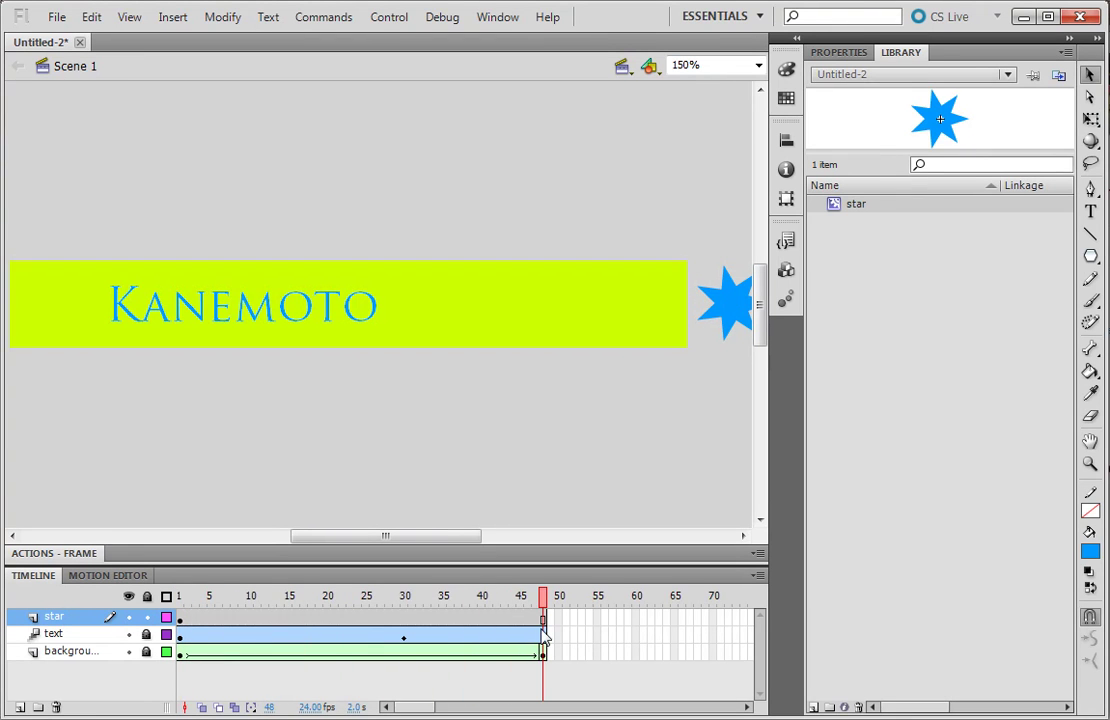
# Create a motion tween on the star symbol
pyautogui.click(728, 312)
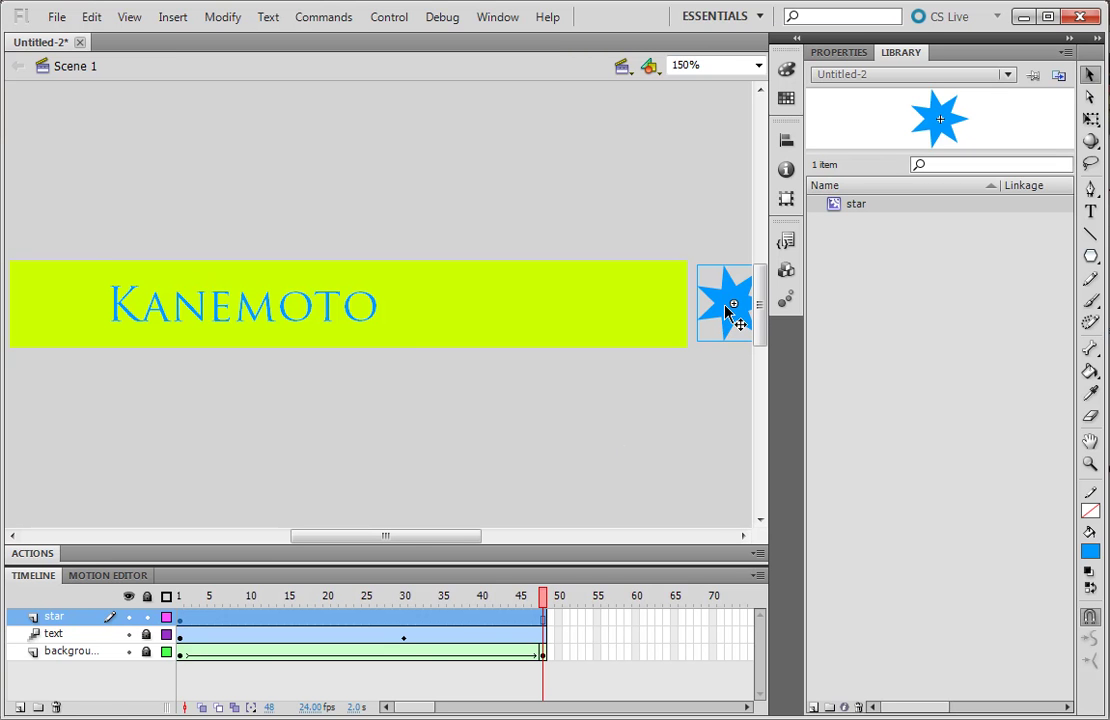
pyautogui.rightClick(728, 312)
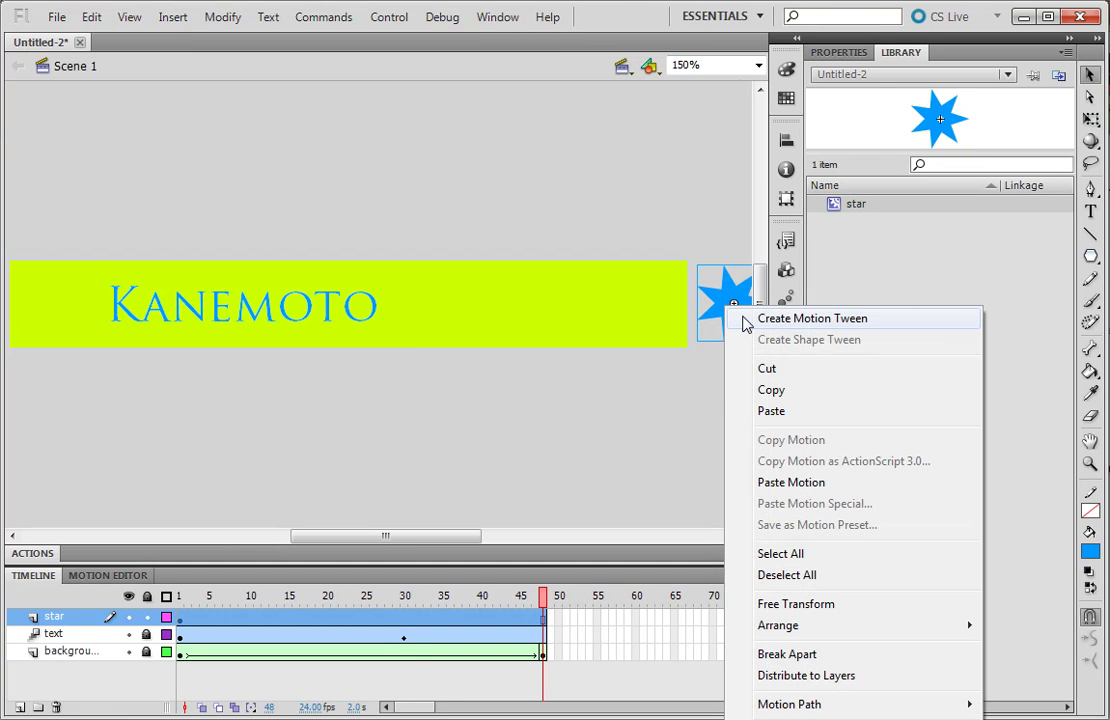
pyautogui.click(790, 318)
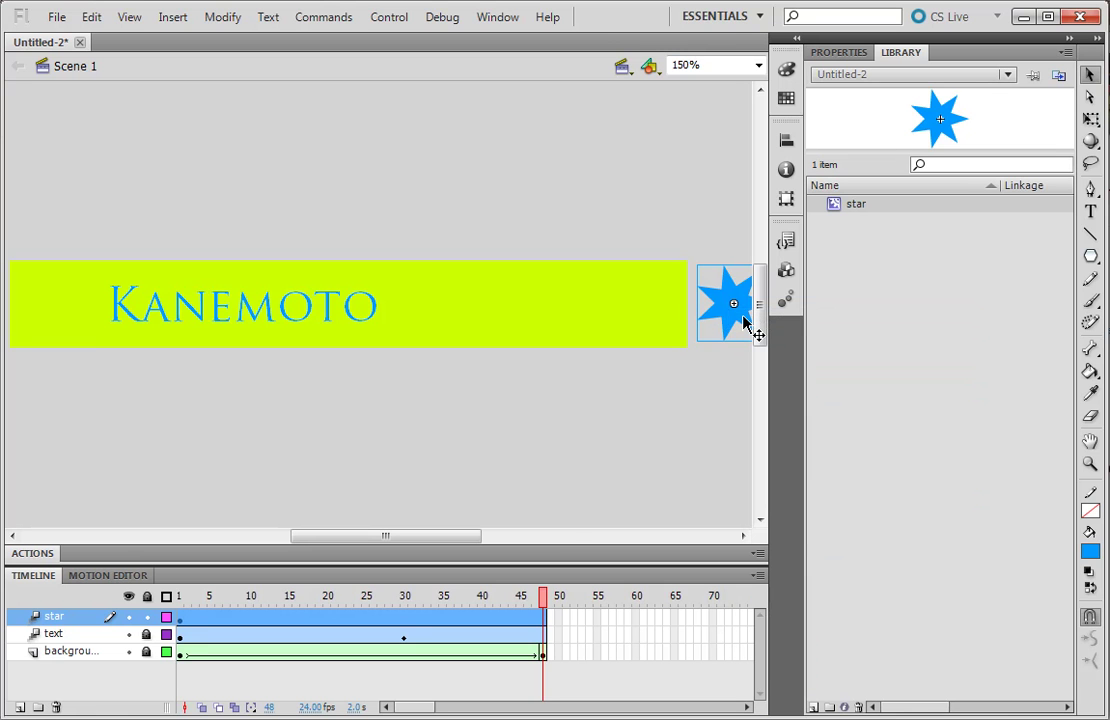
# At frame 48 of the star layer, move the star into the banner just after the text's last letter and test the movie
pyautogui.click(520, 643)
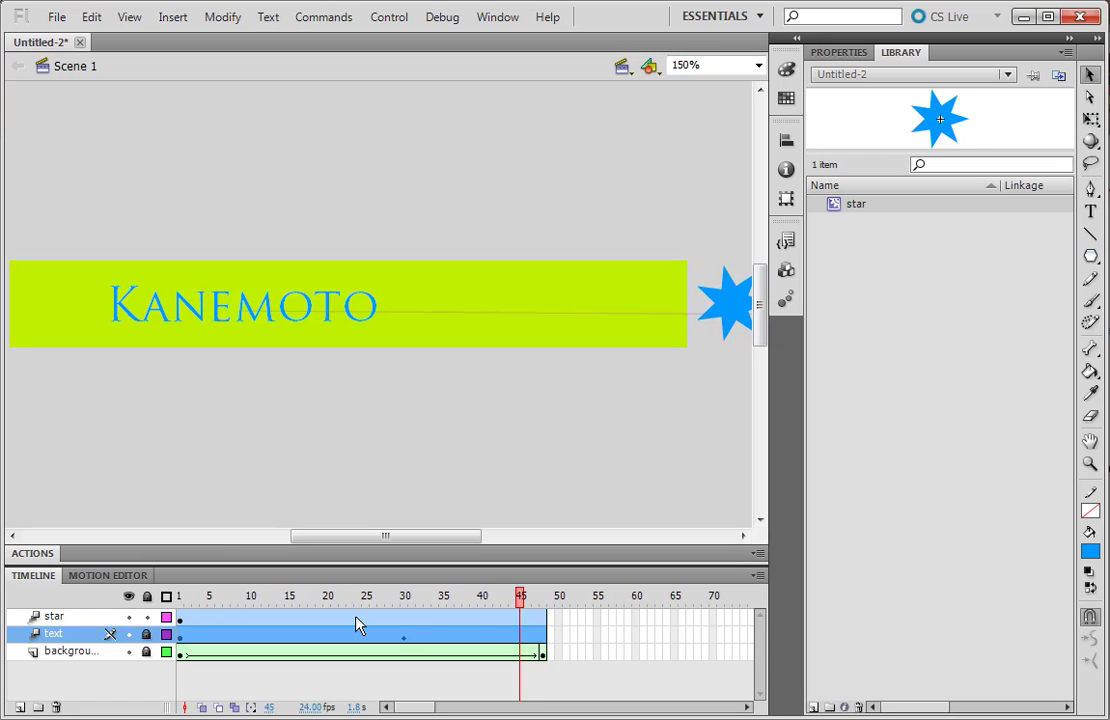
pyautogui.click(545, 618)
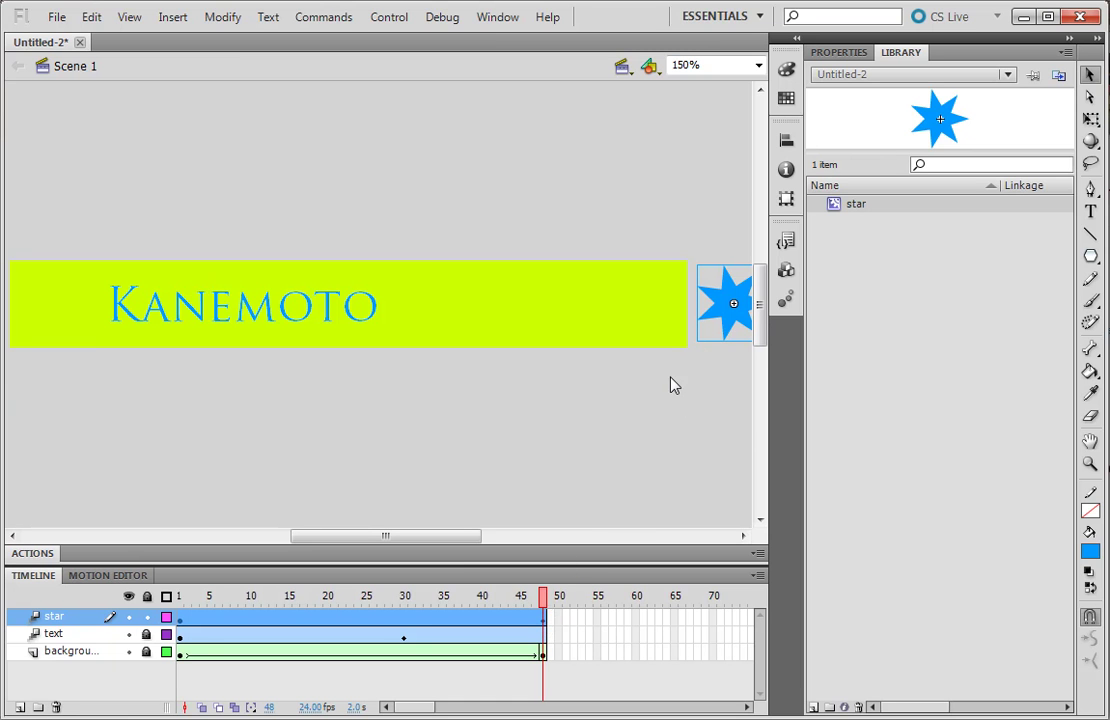
pyautogui.moveTo(725, 305); pyautogui.dragTo(420, 306)
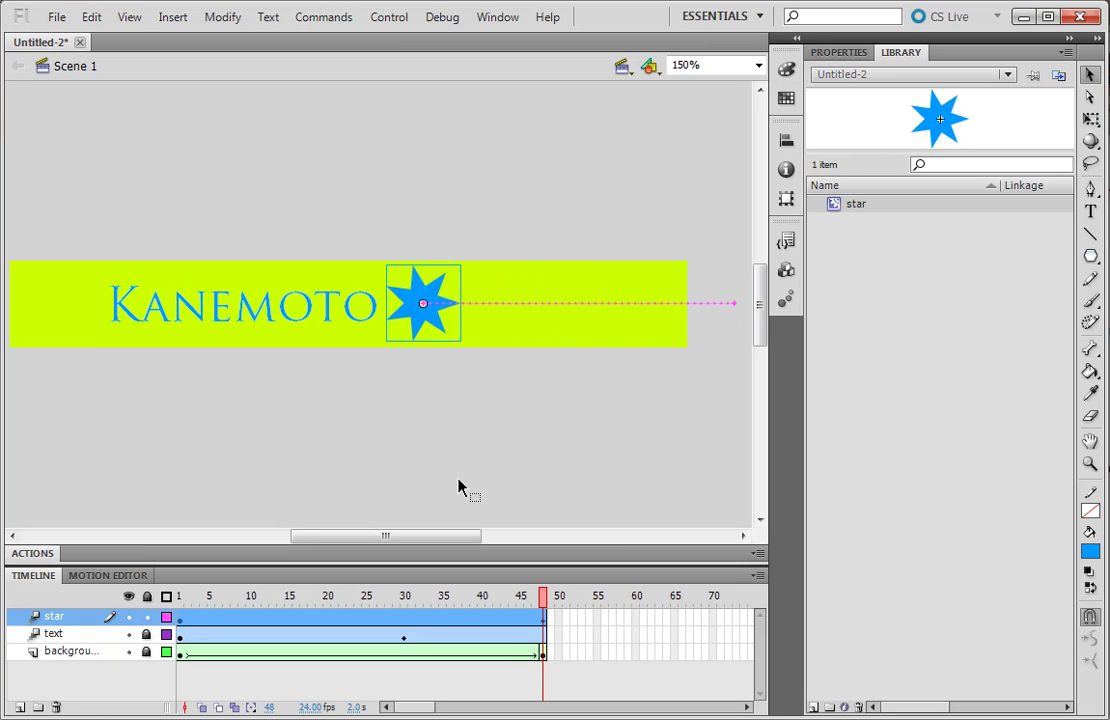
pyautogui.hotkey('ctrl', 'Return')
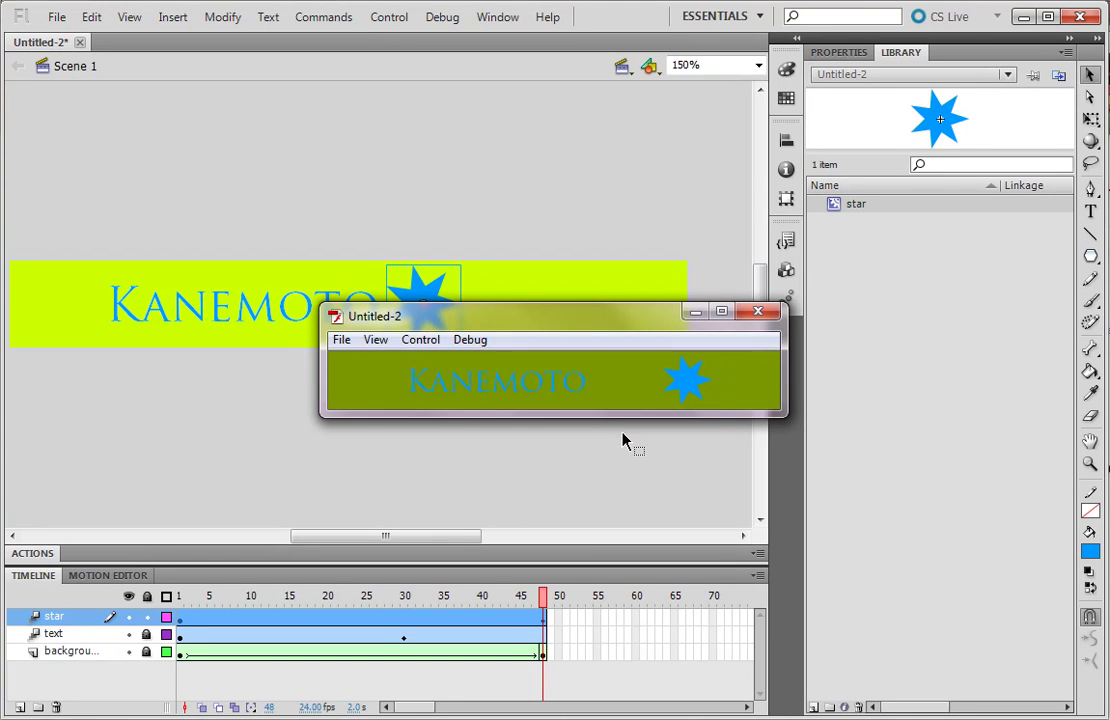
pyautogui.click(762, 315)
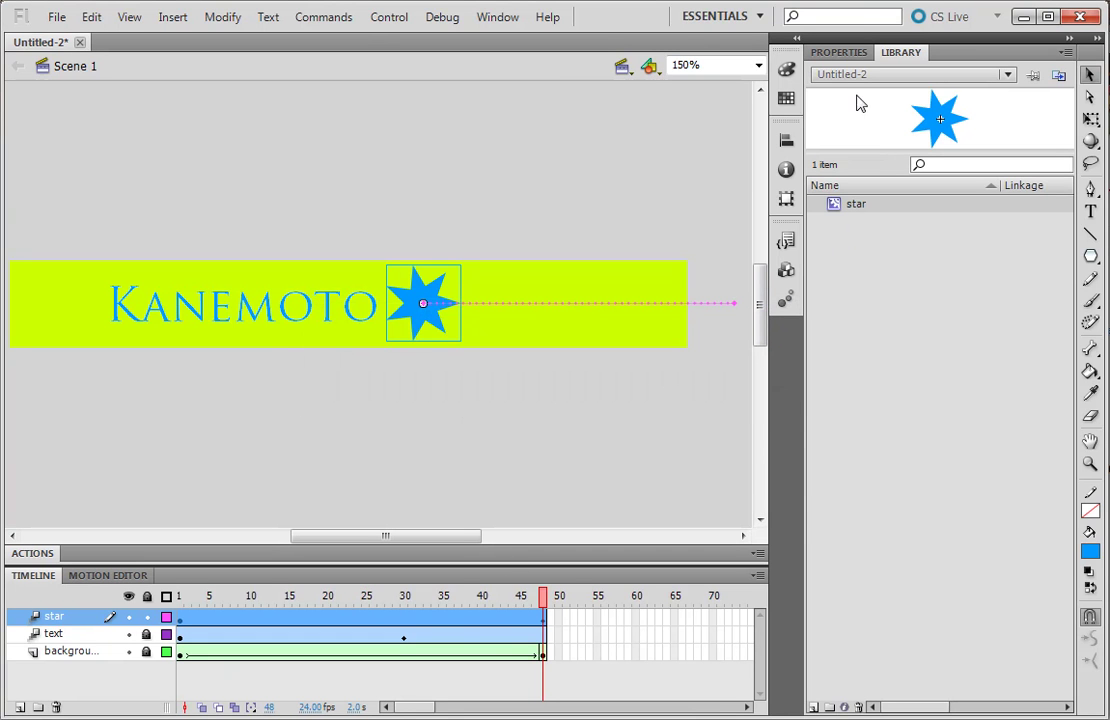
# Set the star's motion tween to rotate 2 times
pyautogui.click(842, 53)
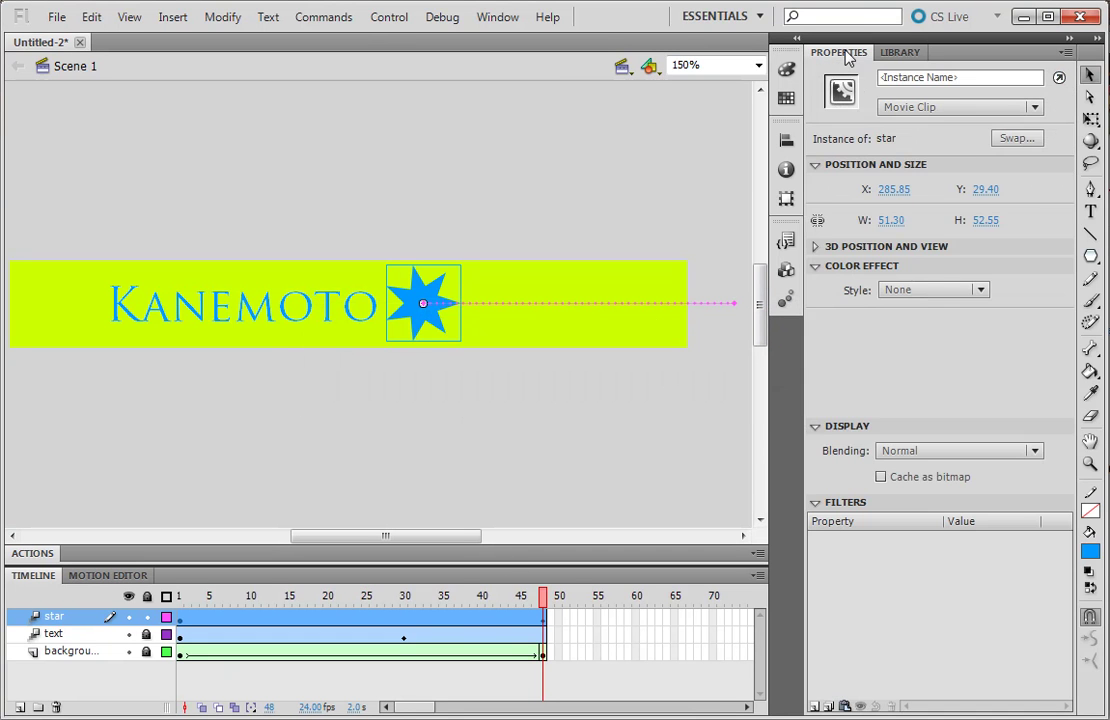
pyautogui.click(458, 622)
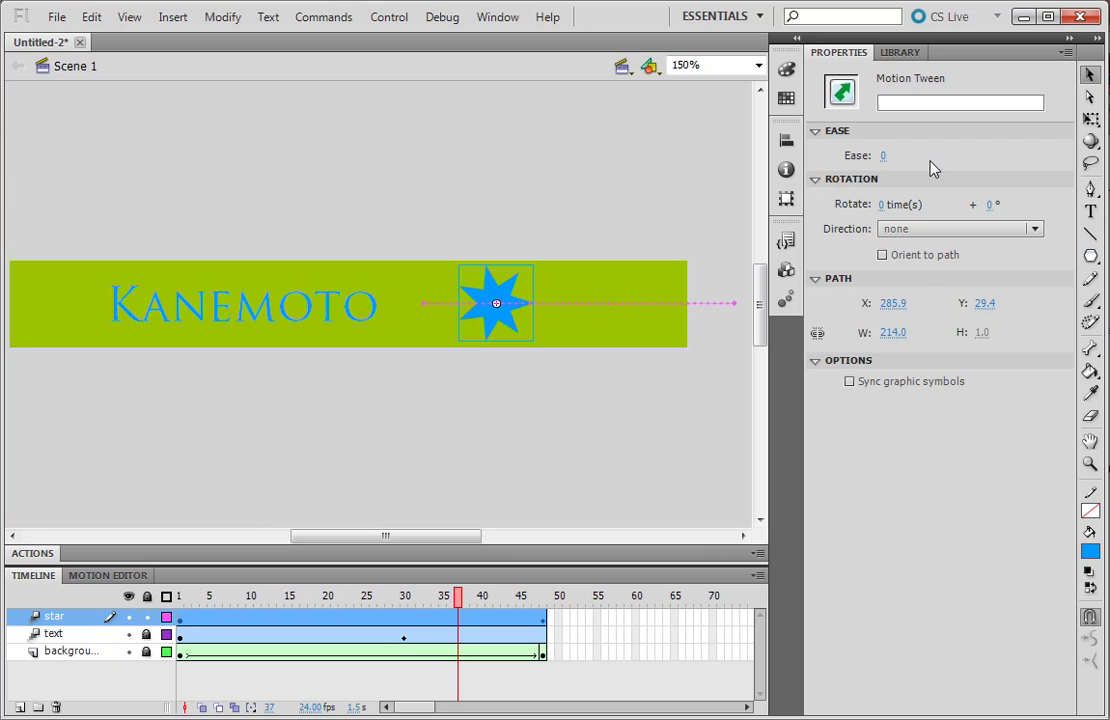
pyautogui.click(884, 205)
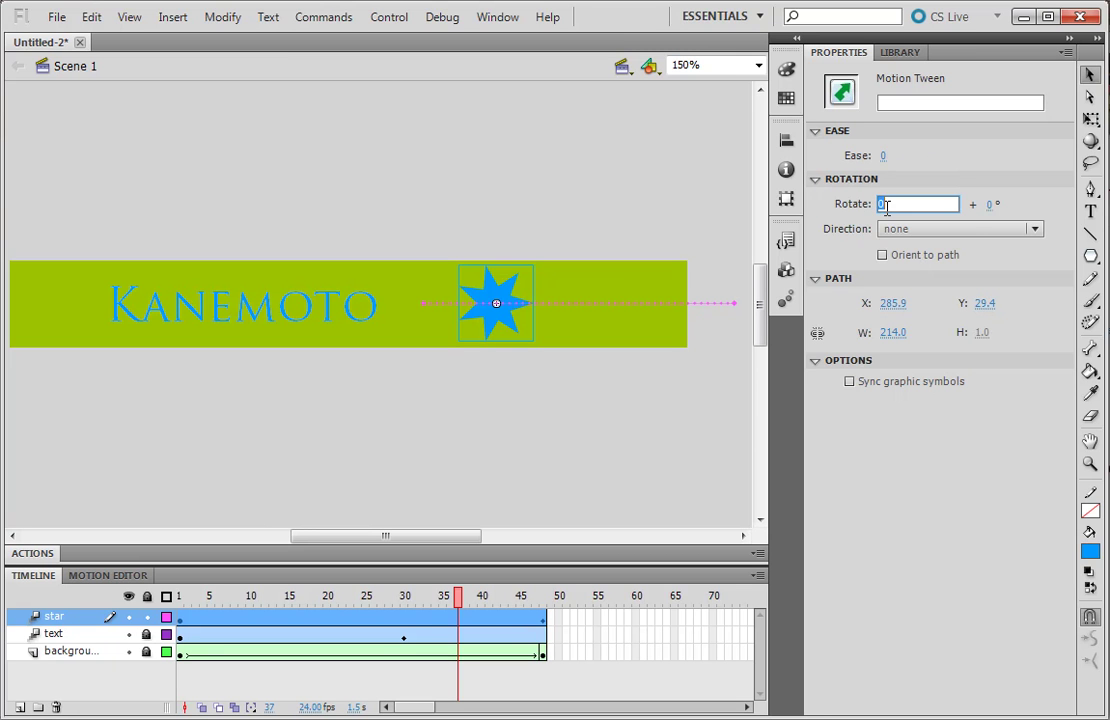
pyautogui.write('2')
pyautogui.press('Return')
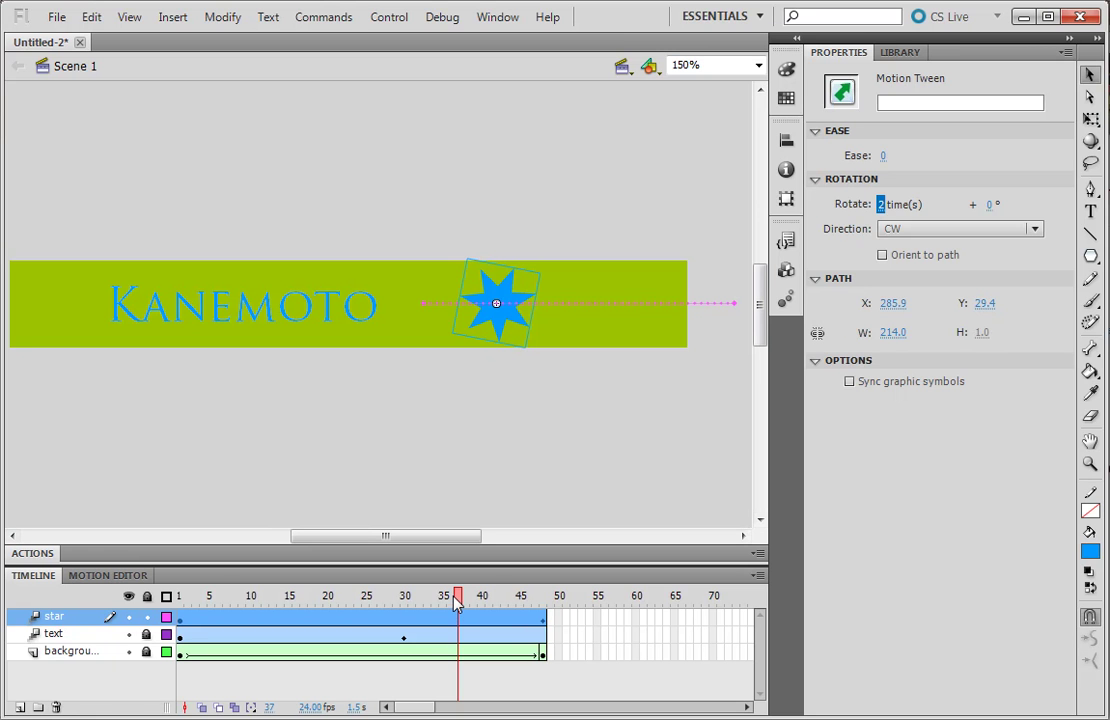
# Scrub the playhead to frame 48, test the movie to examine the rotating star, and close the preview
pyautogui.moveTo(456, 600); pyautogui.dragTo(543, 639)
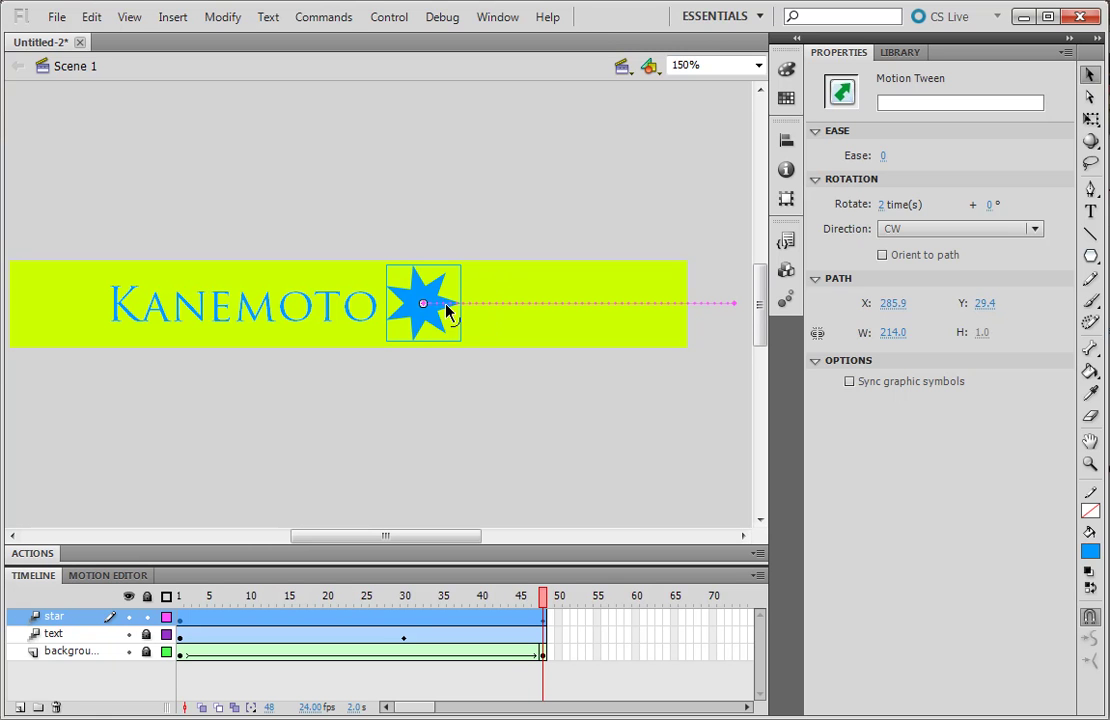
pyautogui.hotkey('ctrl', 'Return')
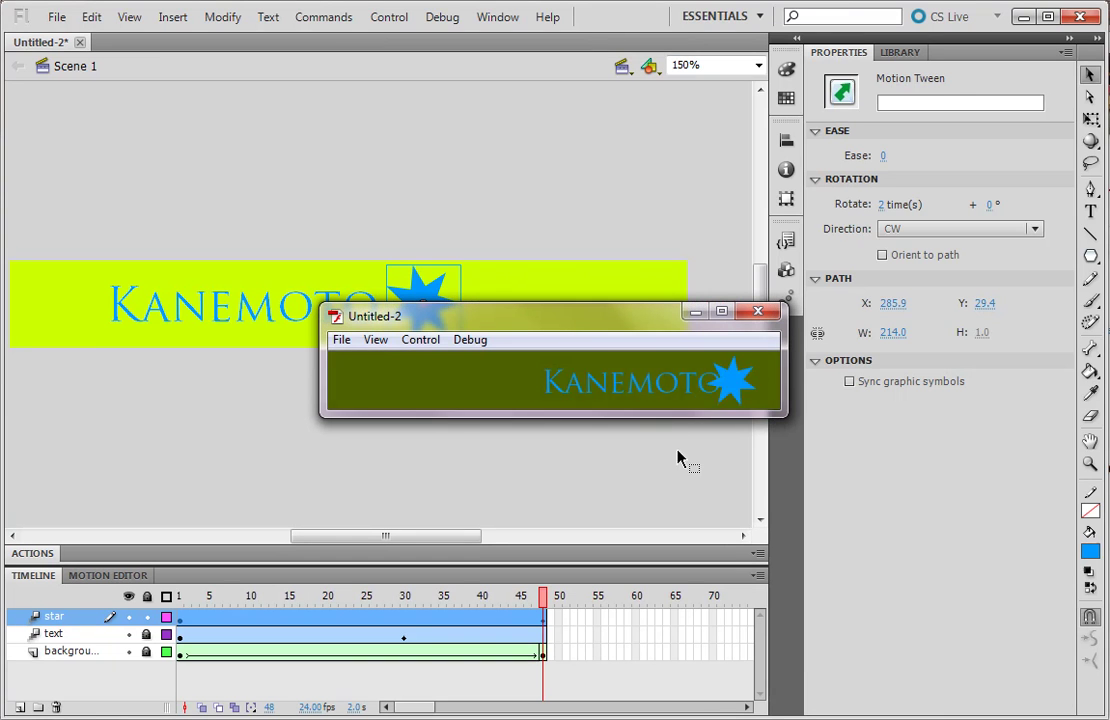
pyautogui.click(759, 316)
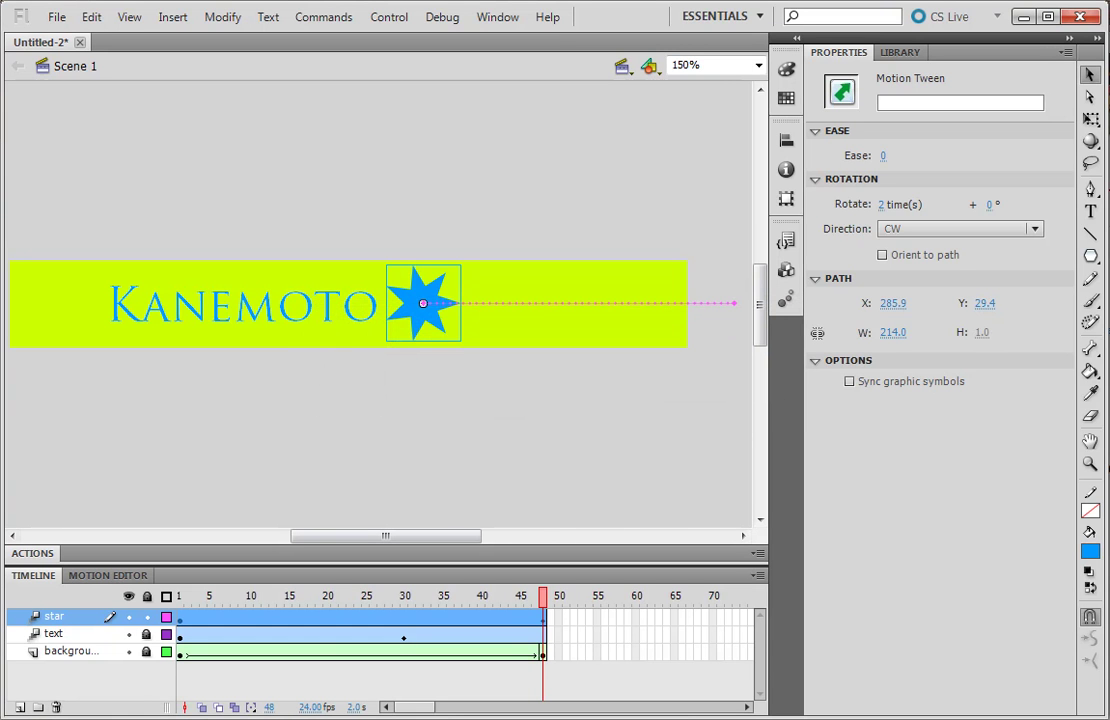